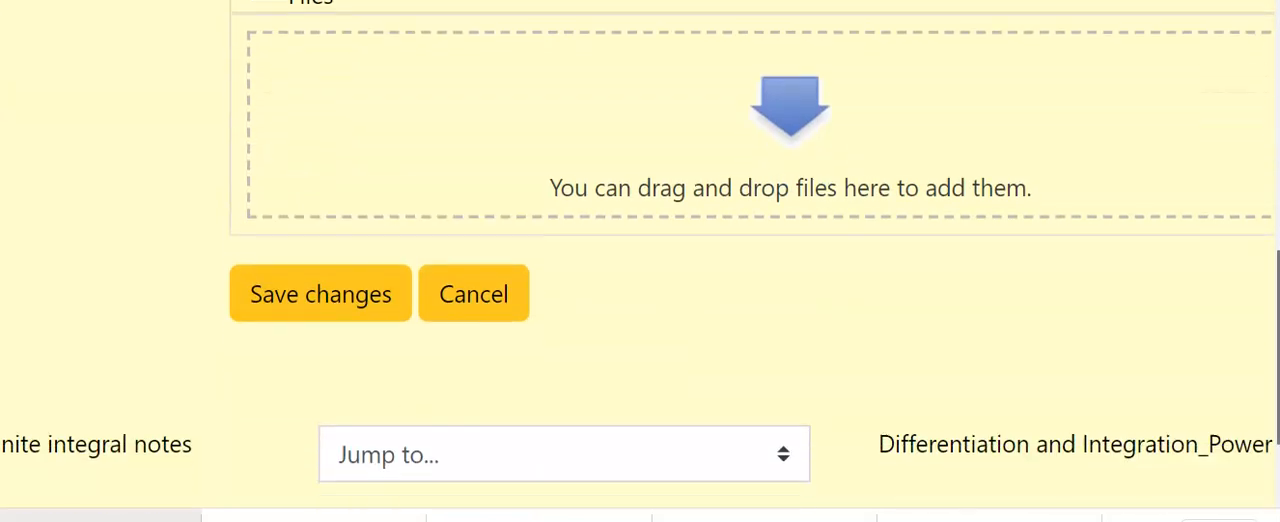
Save the changes to the Assignment 1 submission and expand its full online text in the submission status.
left_click(320, 228)
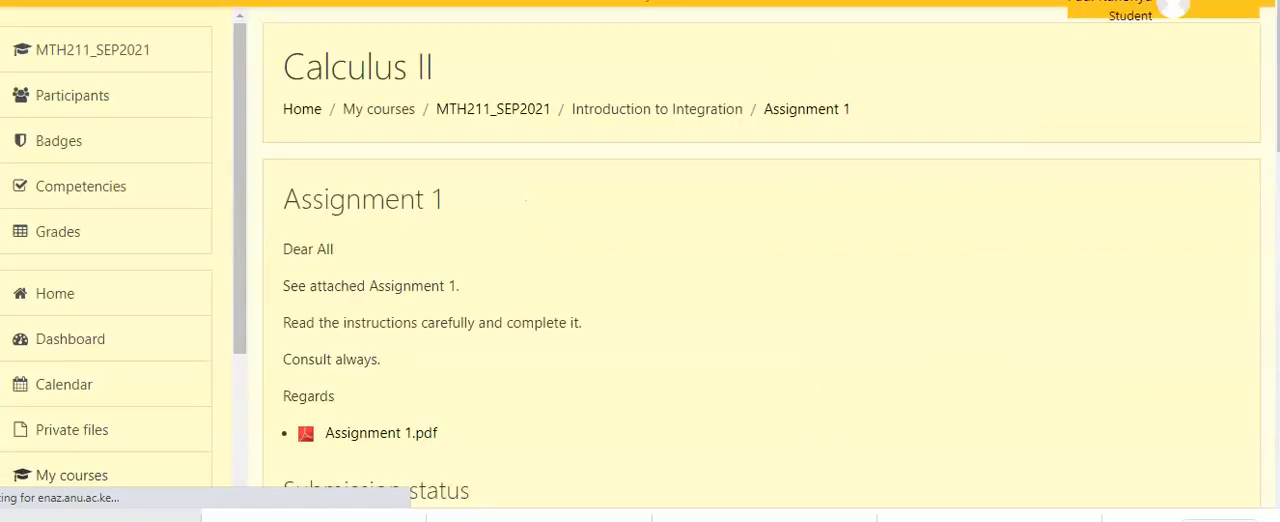
scroll(770, 258, "down", 2)
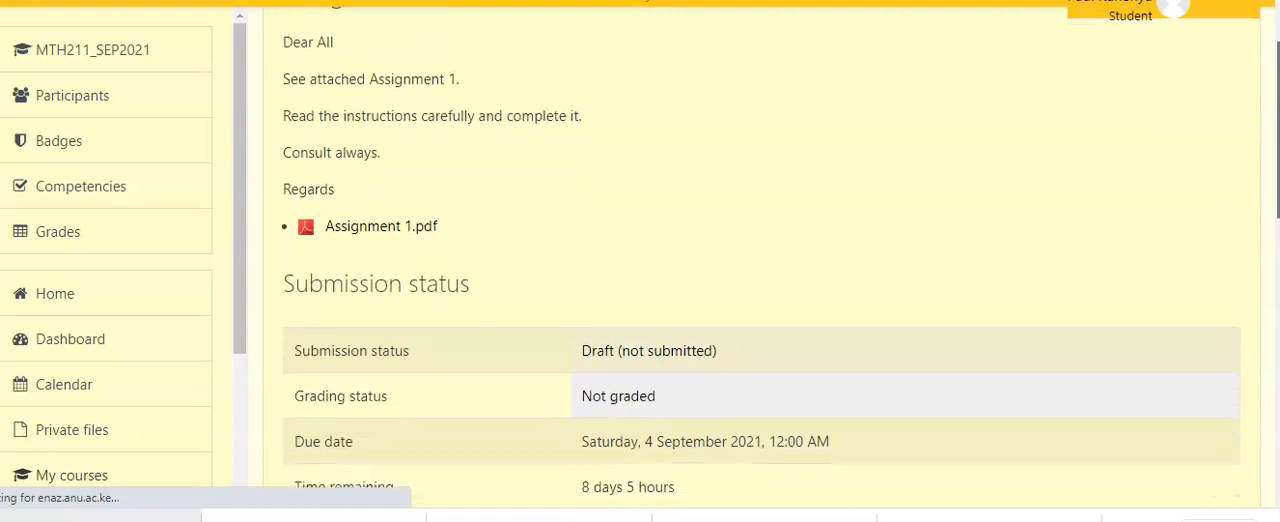
scroll(770, 258, "down", 3)
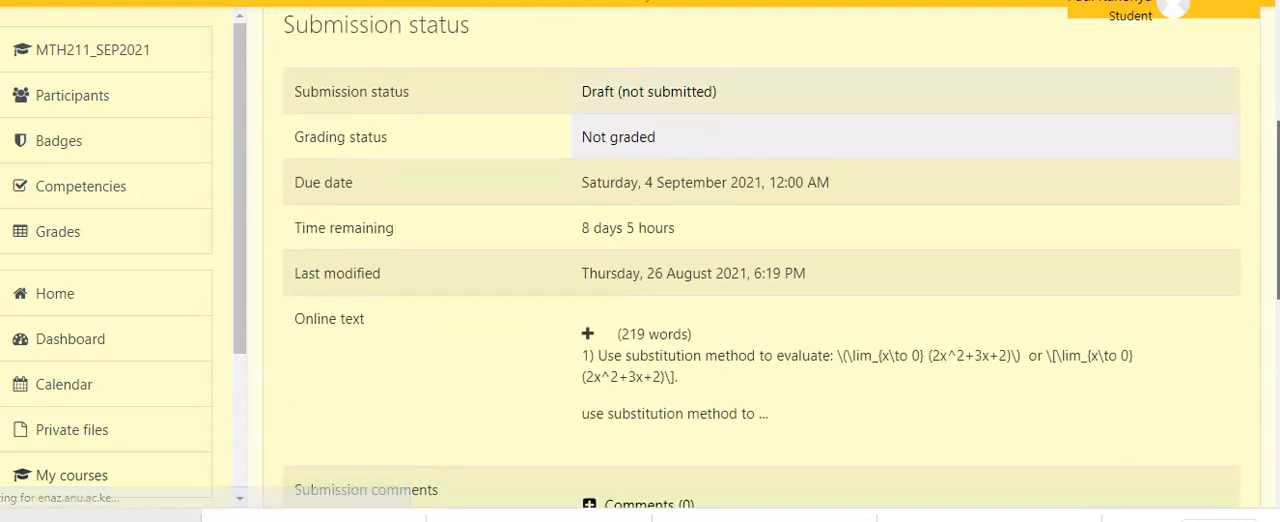
scroll(760, 258, "down", 2)
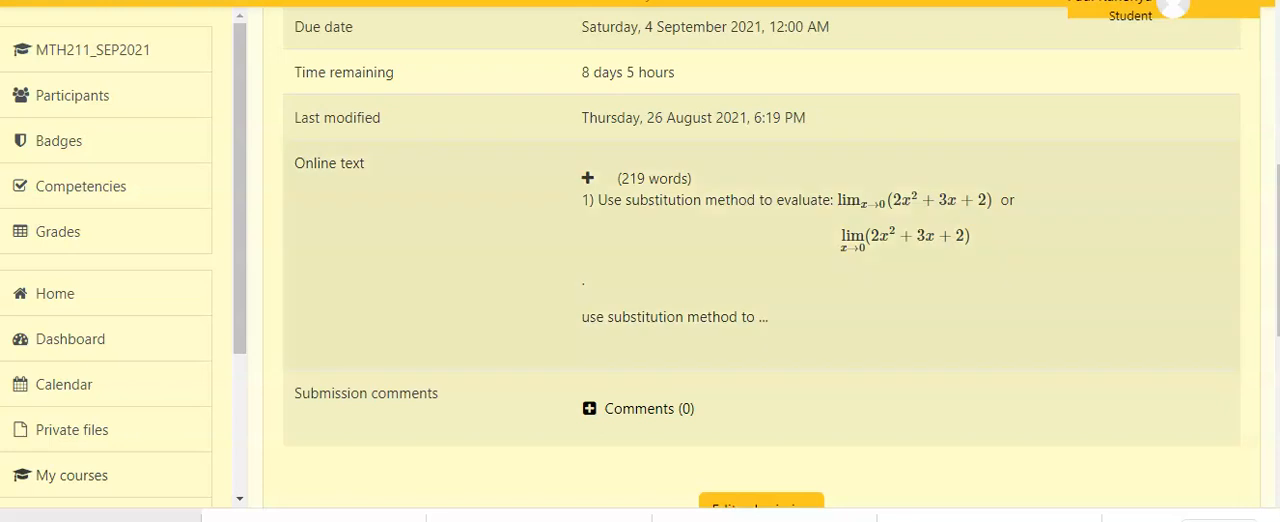
left_click(588, 178)
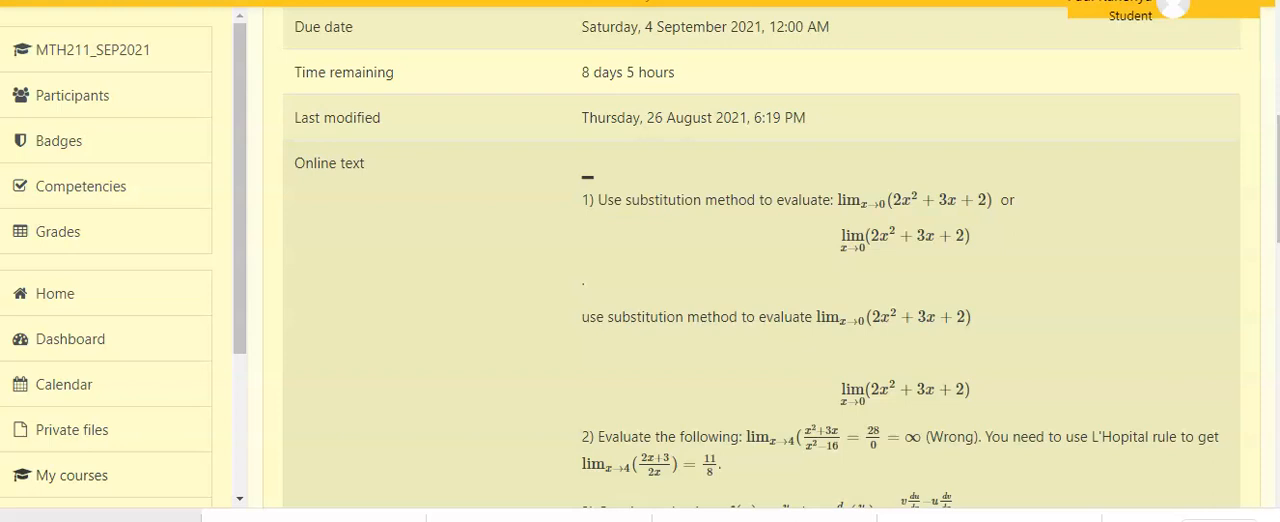
Examine the rendered formulas of questions 1 and 2, comparing the inline and displayed limits and enlarging the inline one.
scroll(760, 300, "down", 1)
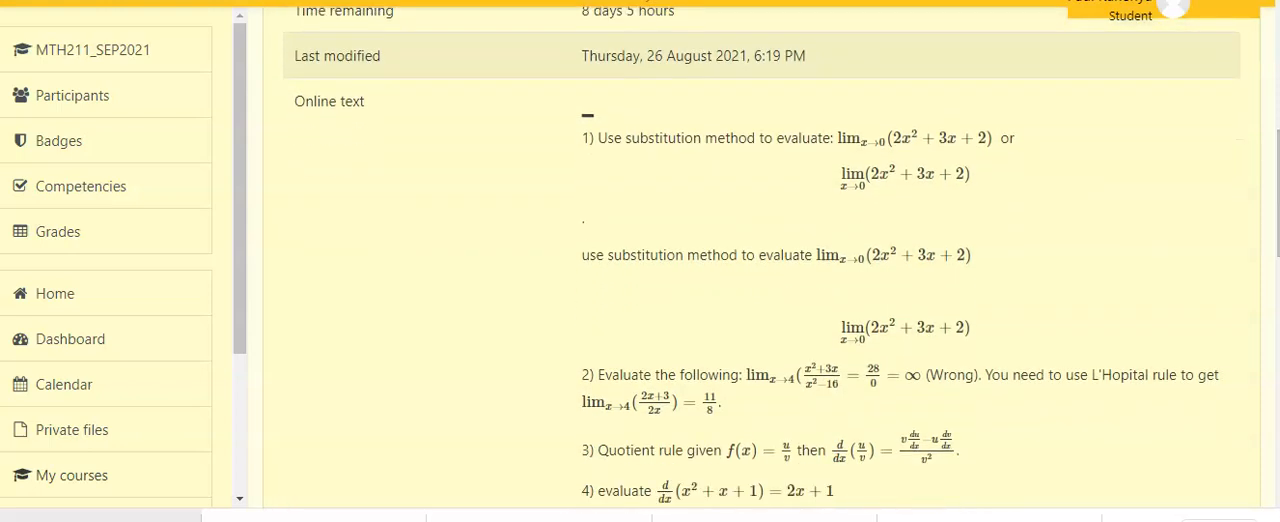
left_click_drag(972, 176, 582, 138)
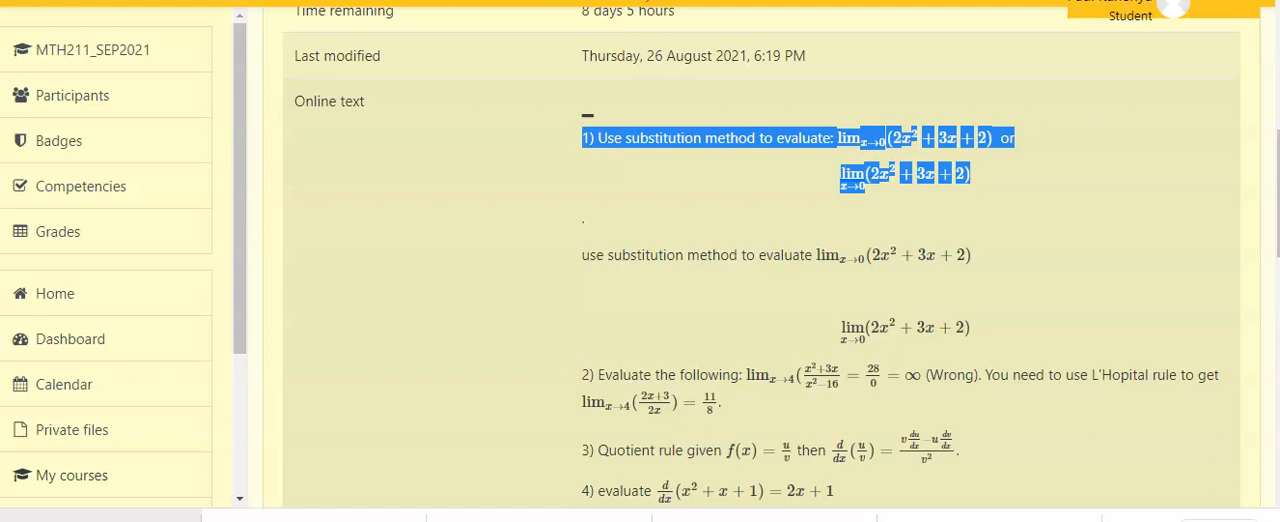
left_click(640, 190)
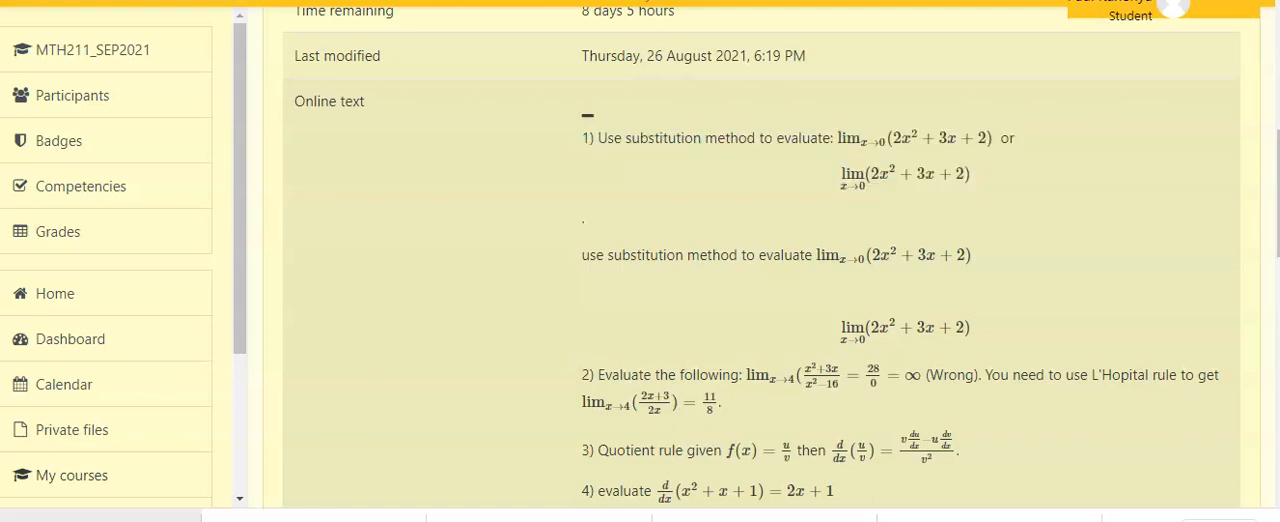
left_click_drag(582, 255, 972, 327)
left_click(980, 322)
left_click_drag(818, 257, 869, 257)
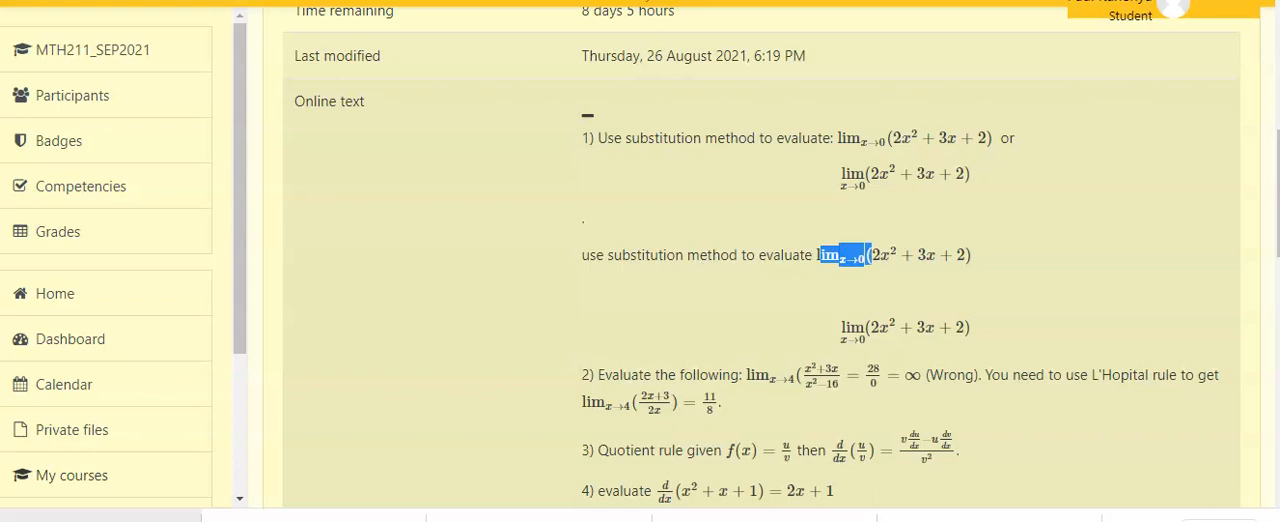
left_click_drag(866, 330, 840, 330)
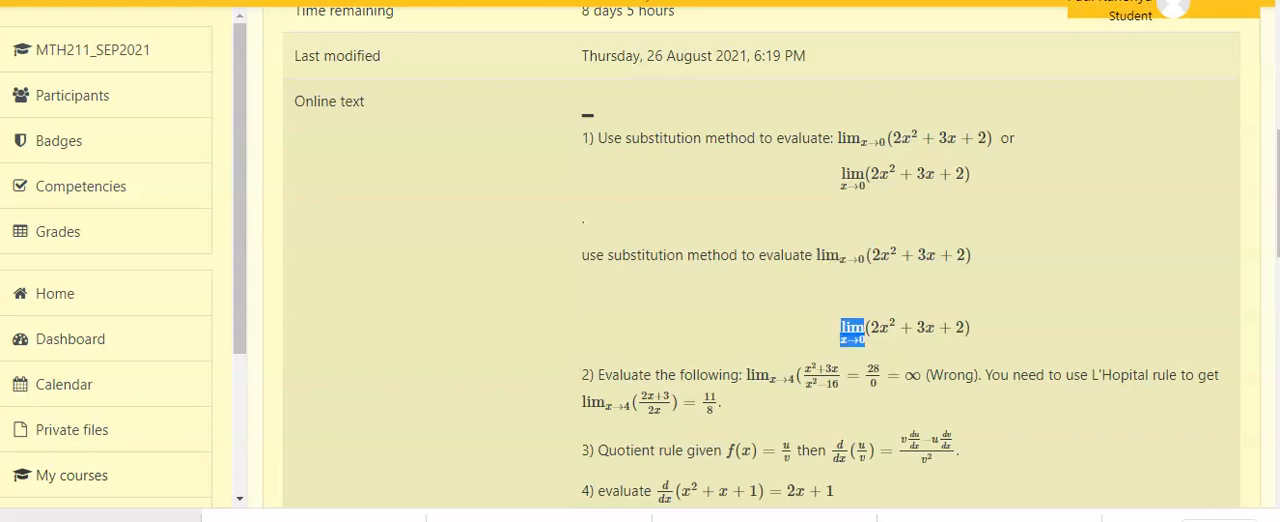
double_click(860, 255)
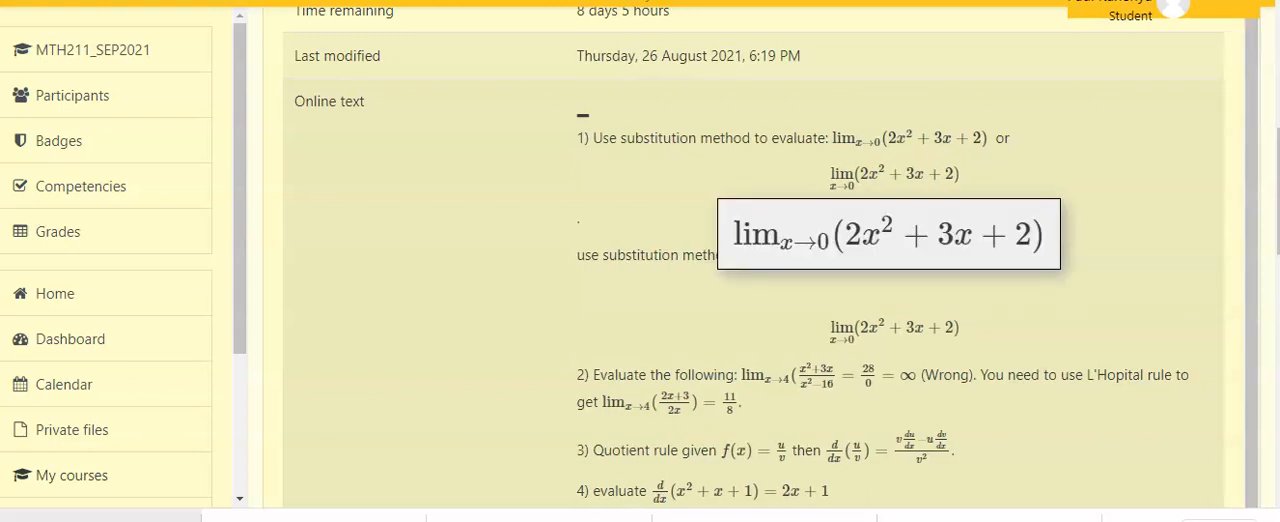
left_click(862, 254)
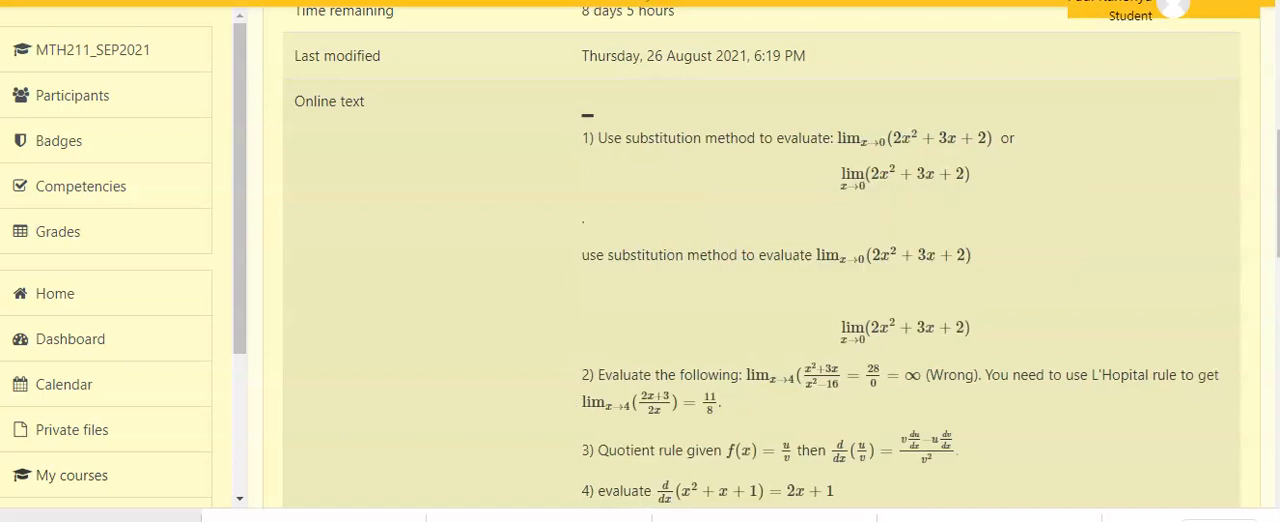
scroll(760, 260, "down", 3)
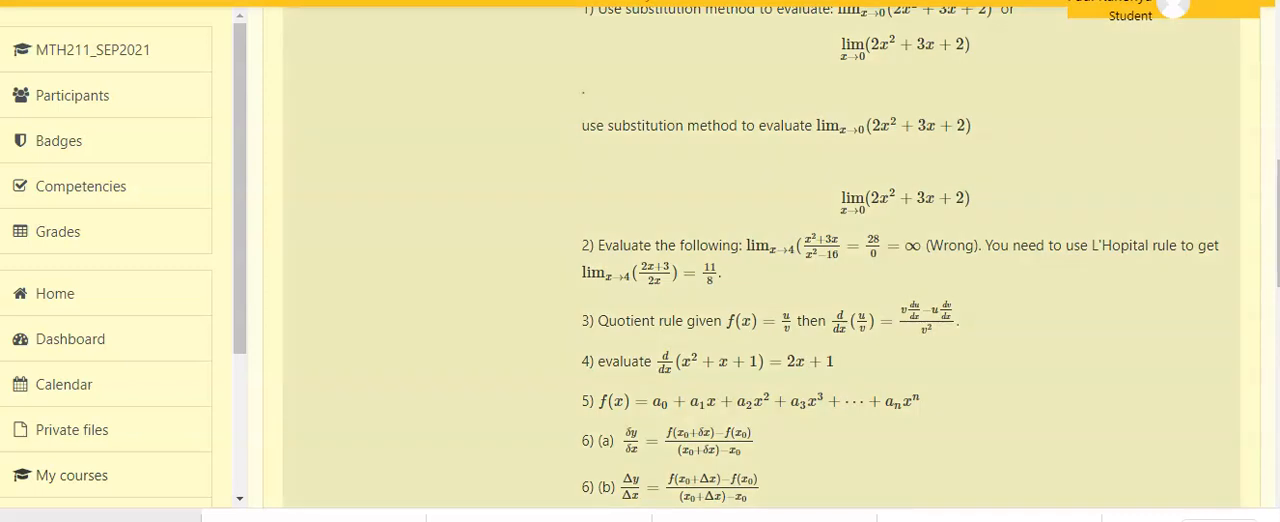
left_click_drag(796, 246, 881, 247)
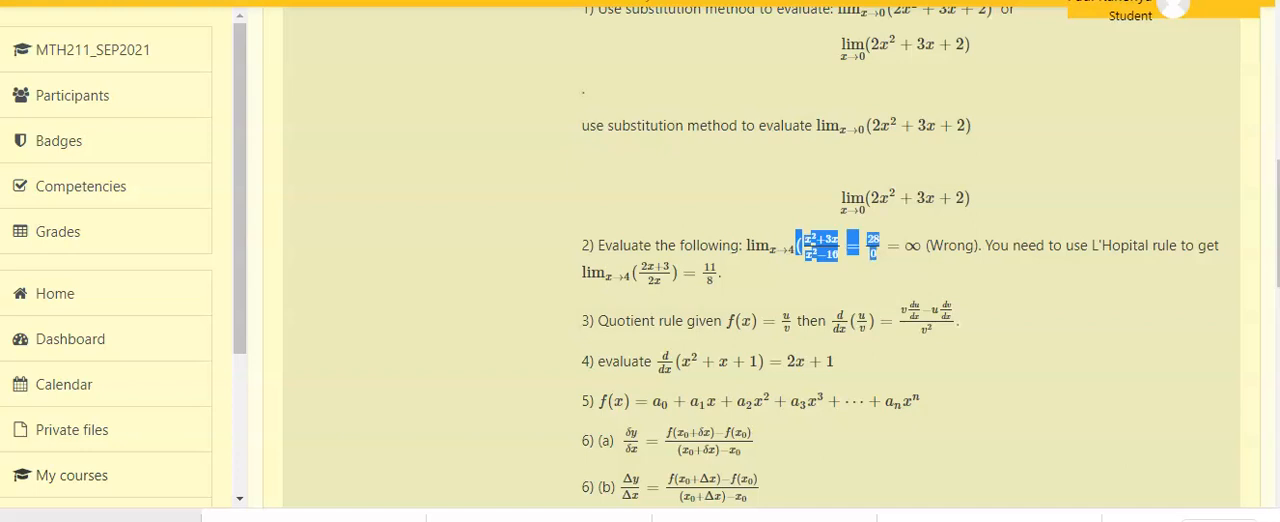
Reopen the Assignment 1 submission for editing and locate the question 2 code in the online text.
scroll(900, 257, "down", 3)
scroll(760, 260, "down", 5)
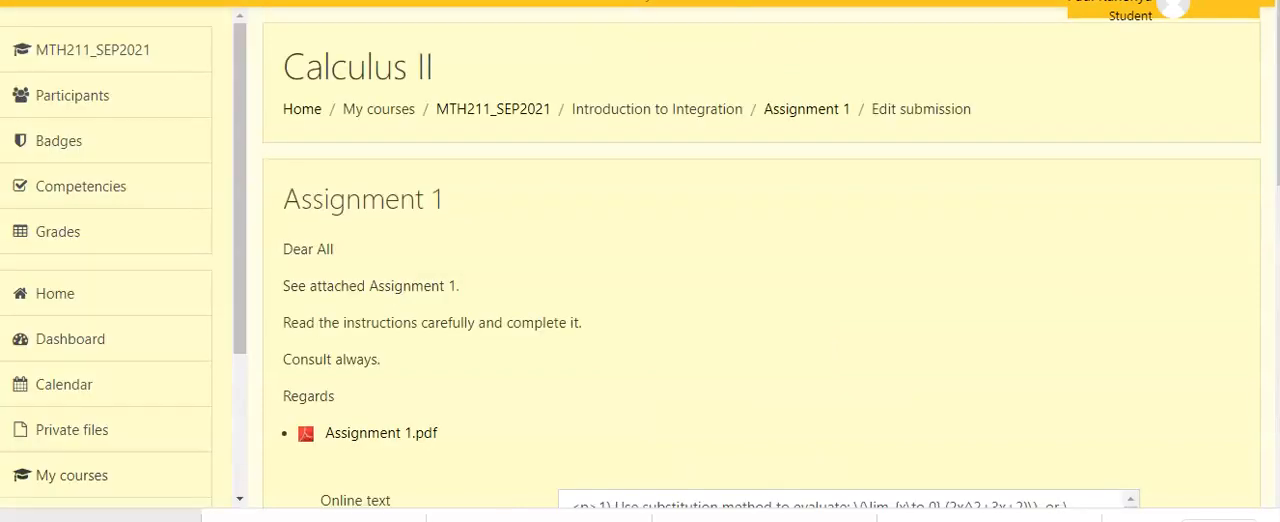
scroll(760, 260, "down", 5)
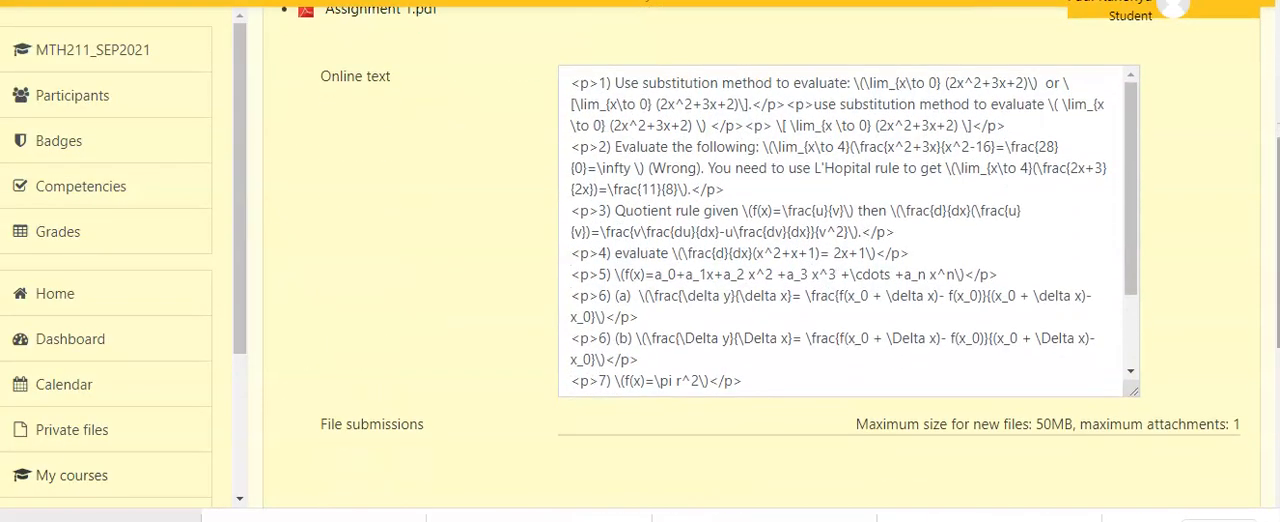
scroll(760, 220, "down", 1)
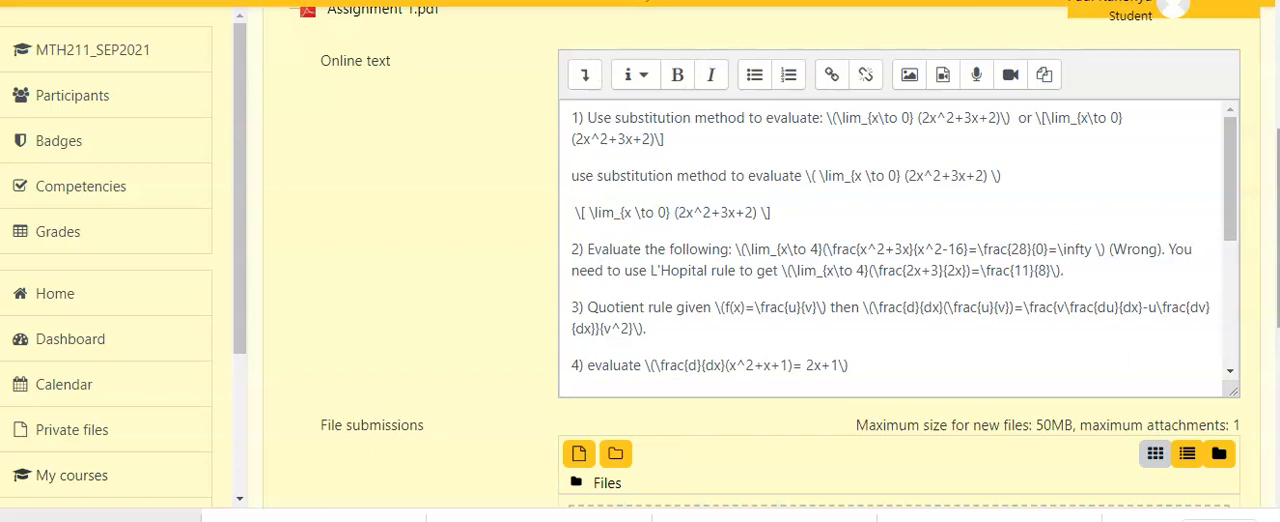
scroll(760, 258, "down", 1)
left_click_drag(571, 257, 572, 199)
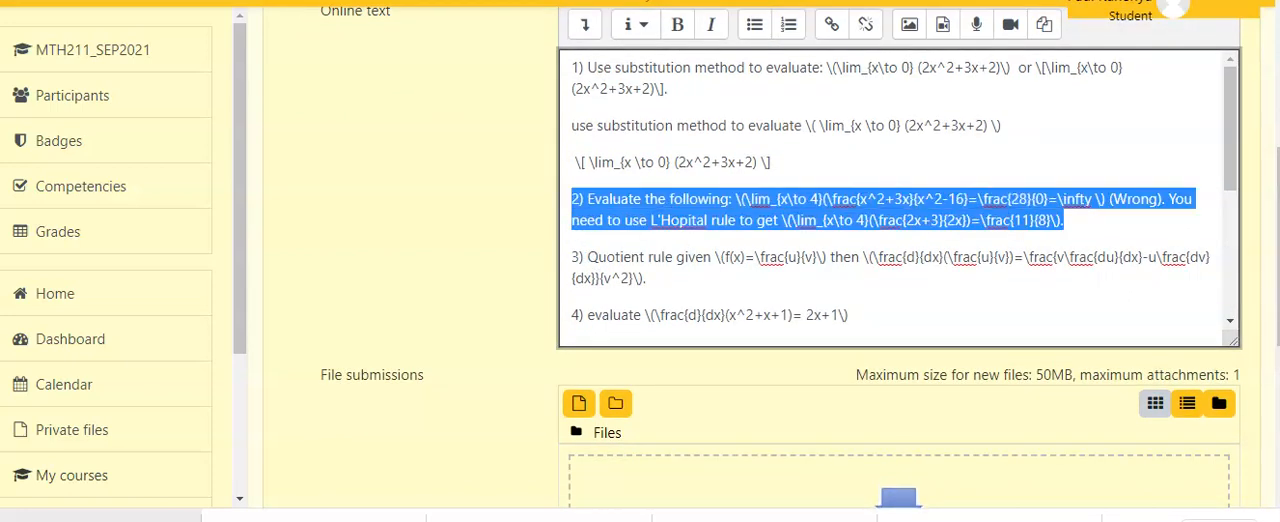
left_click(673, 257)
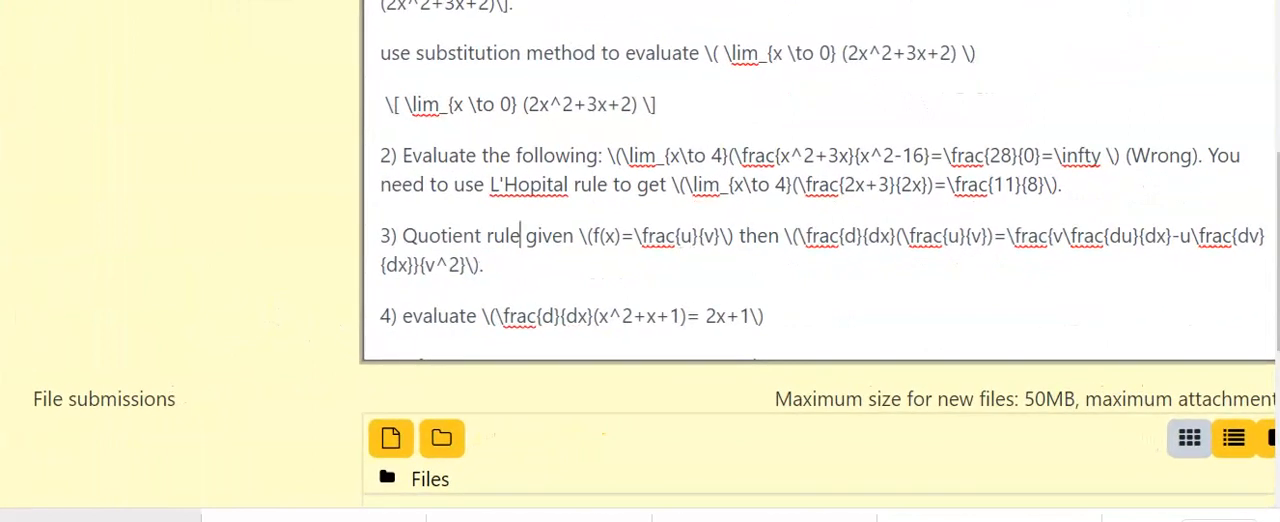
Insert a new line below question 2 and start a displayed equation on it with \[ \lim_{x \to 4}.
left_click(1062, 185)
key("Return")
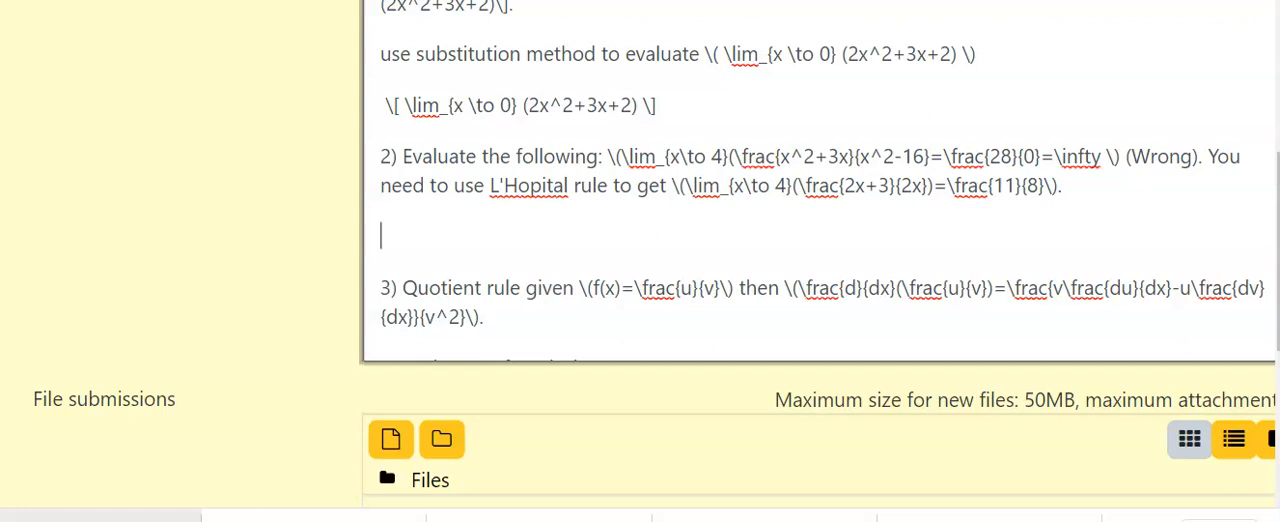
type("\\[ \\lim")
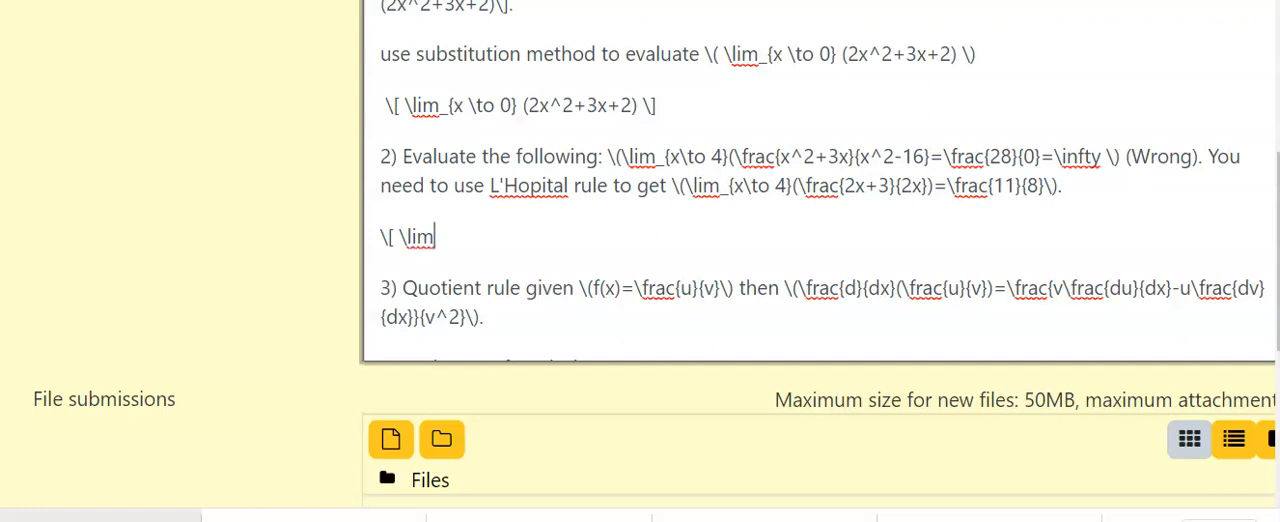
type("_{x")
type(" \to 4")
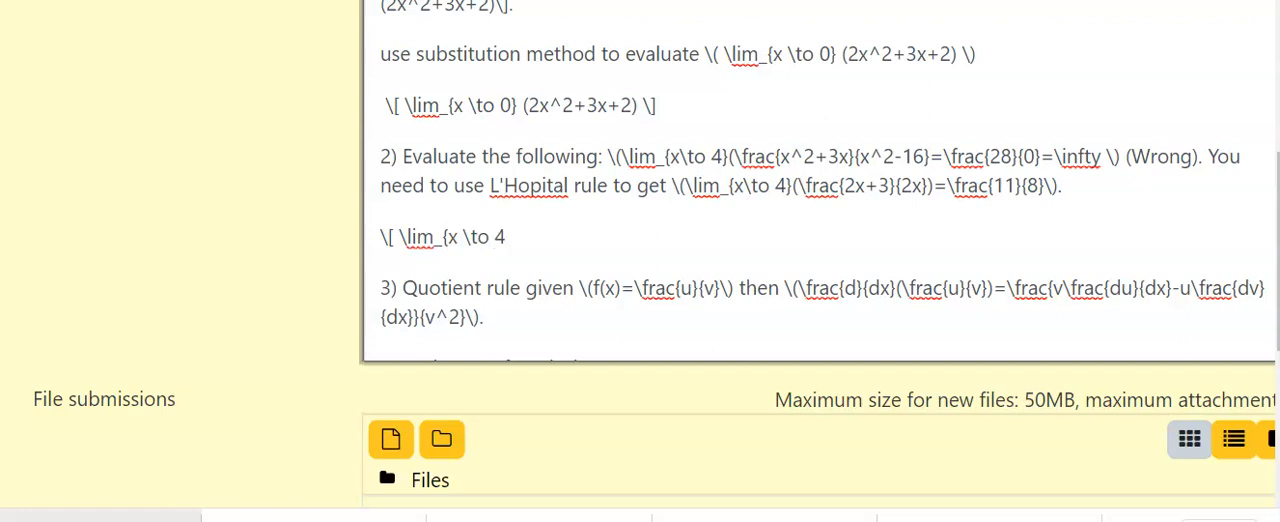
type("}")
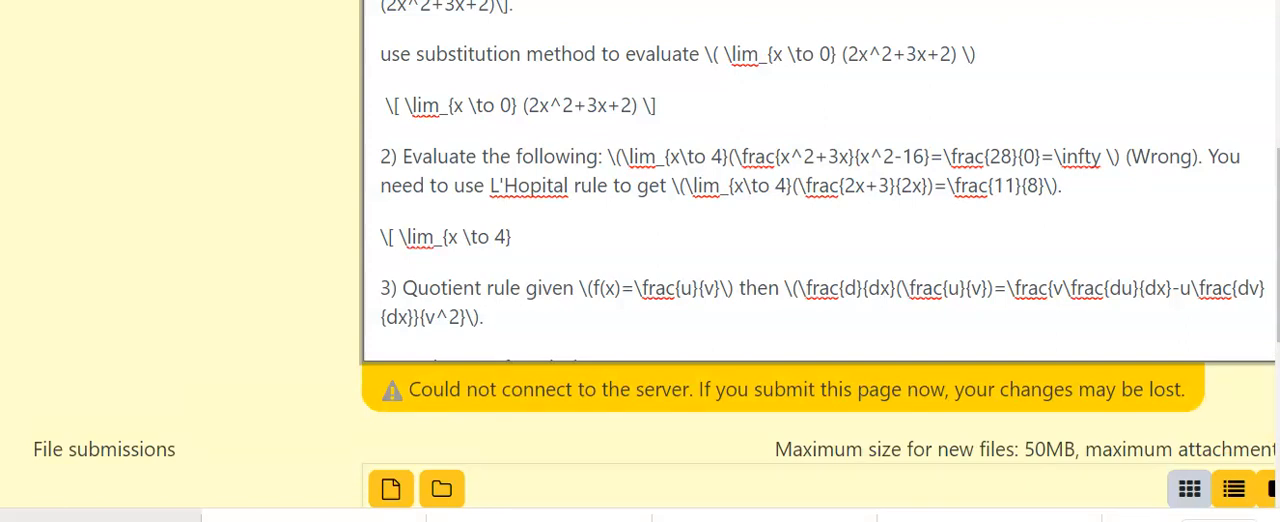
Add an opening parenthesis after the new equation's limit and a closing parenthesis after question 2's inline fraction over x^2-16.
left_click(1124, 521)
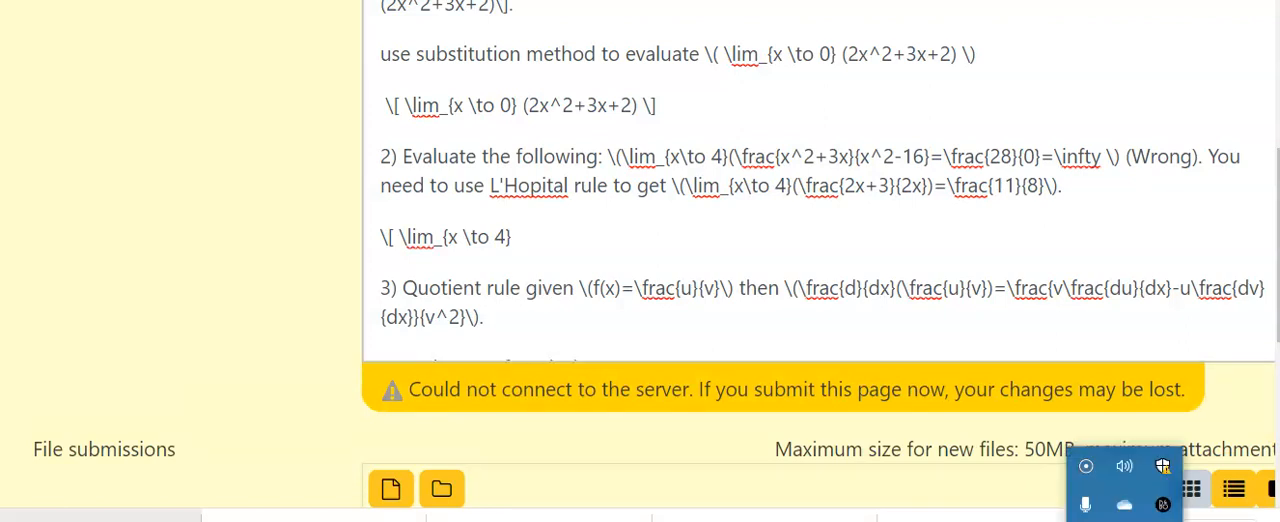
left_click(518, 237)
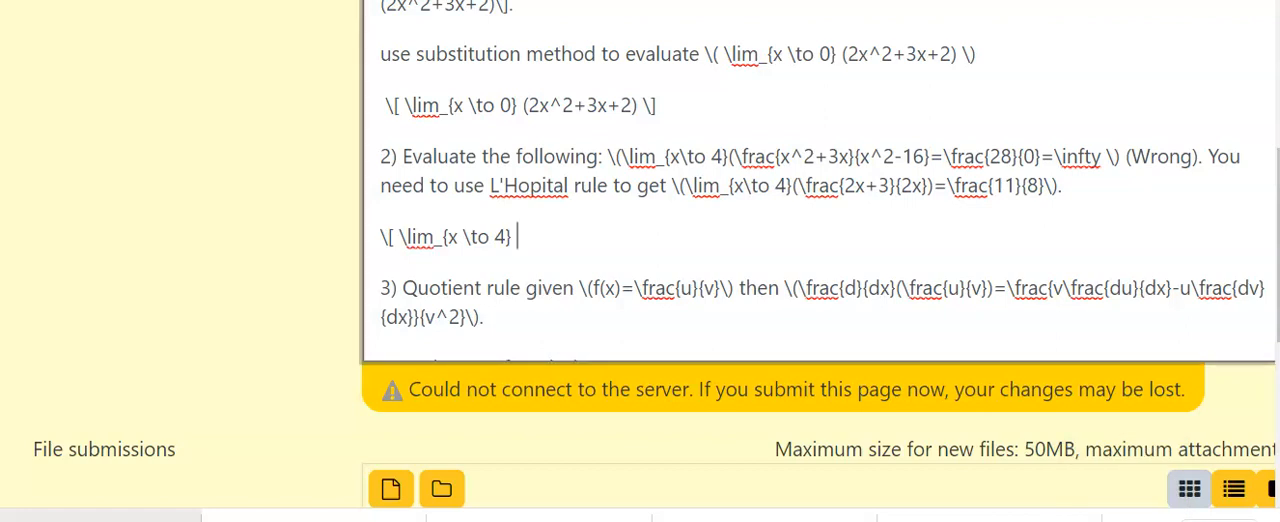
type("(")
left_click(930, 157)
type(")")
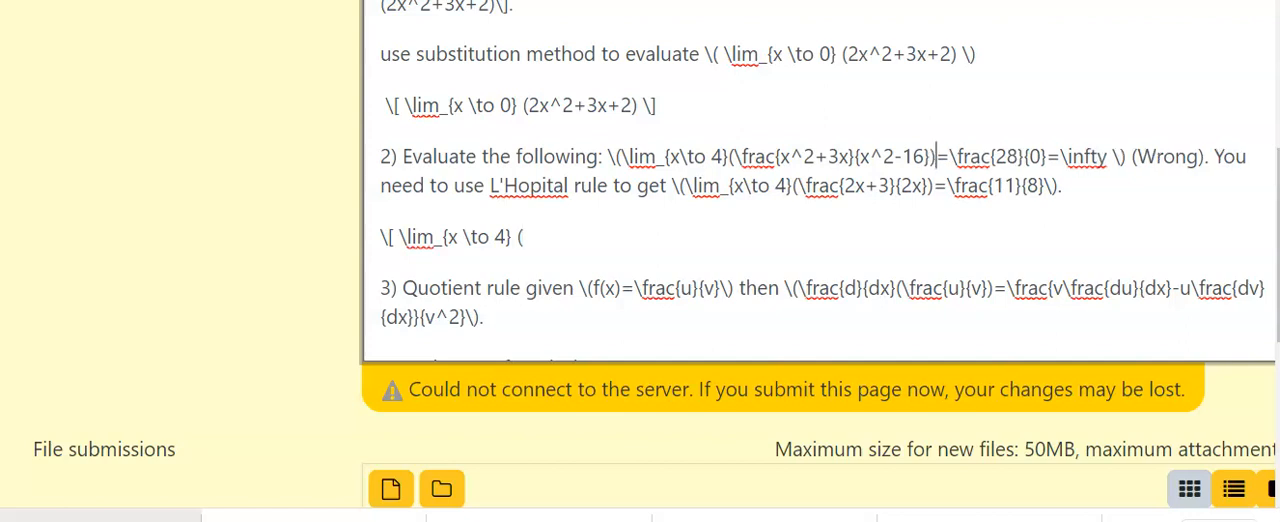
Add an empty fraction, \frac {}{}, after the opening parenthesis in the new equation.
left_click(524, 237)
type("rac")
type("P{")
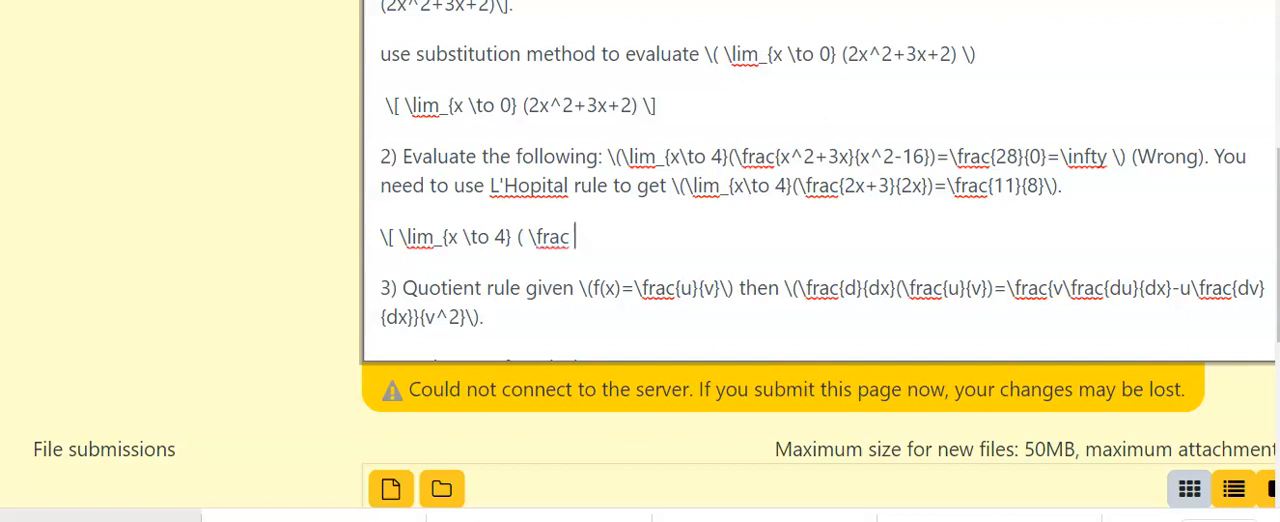
key("BackSpace")
key("BackSpace")
type("{} ")
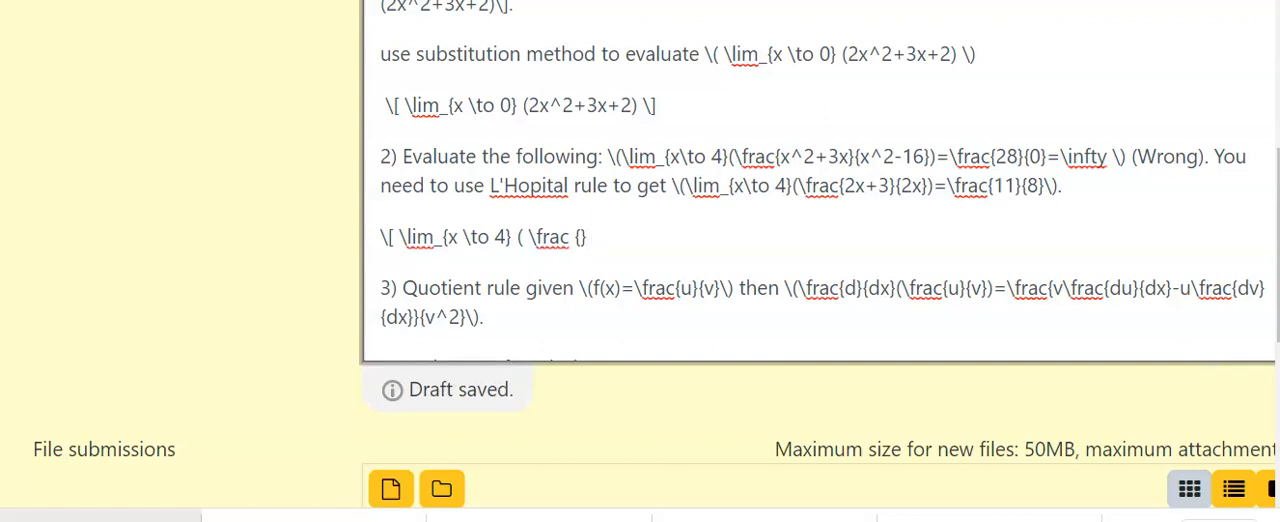
type("{}")
Fill the new fraction with the numerator x^2+3x and the denominator x^2-16.
key("Left")
key("Left")
key("BackSpace")
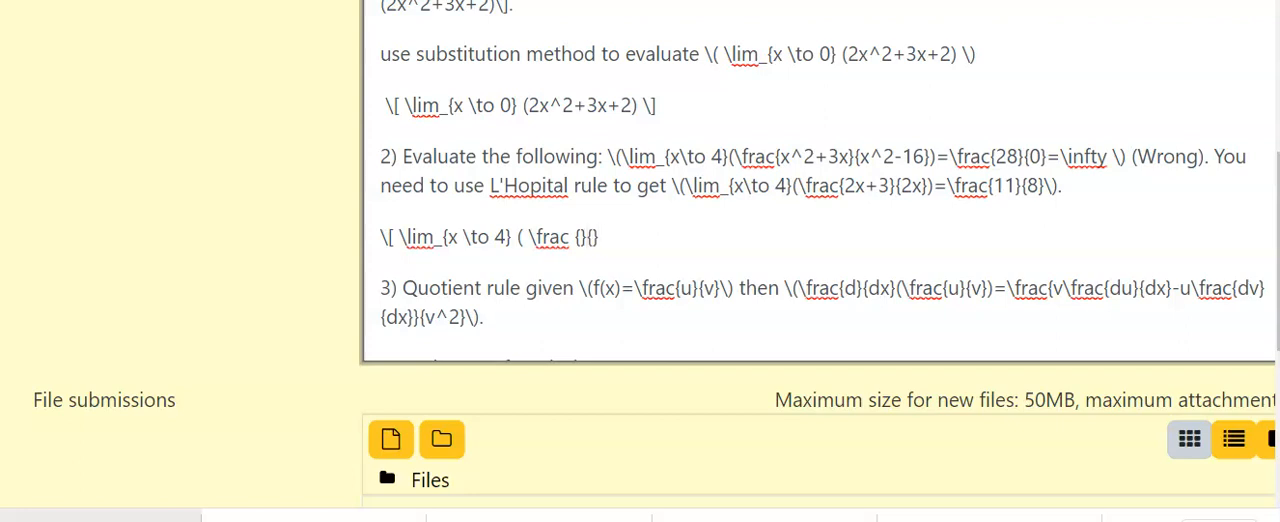
key("Left")
key("BackSpace")
type("x^2")
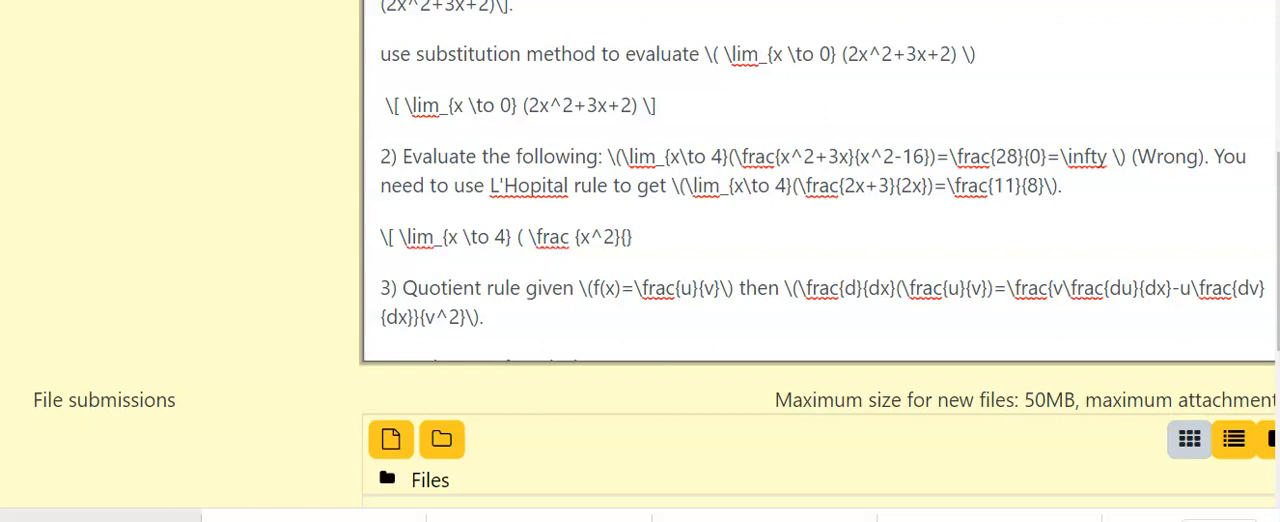
type("+3x")
left_click(660, 237)
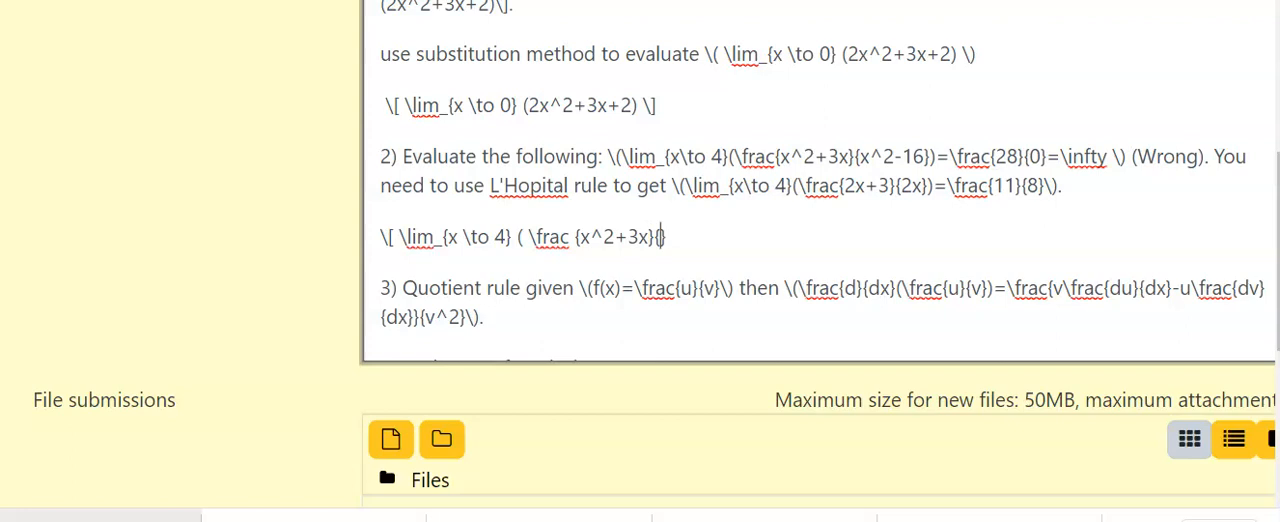
type("x^2-16")
key("Right")
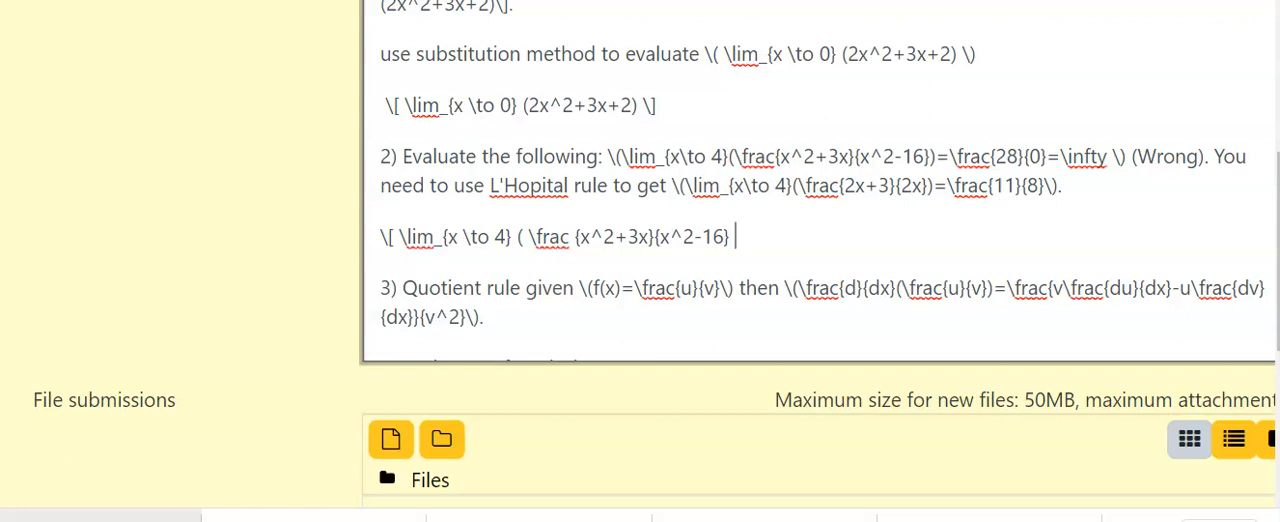
Continue the new equation with = \frac {28}{0} after the first fraction.
type("= \\frac {}")
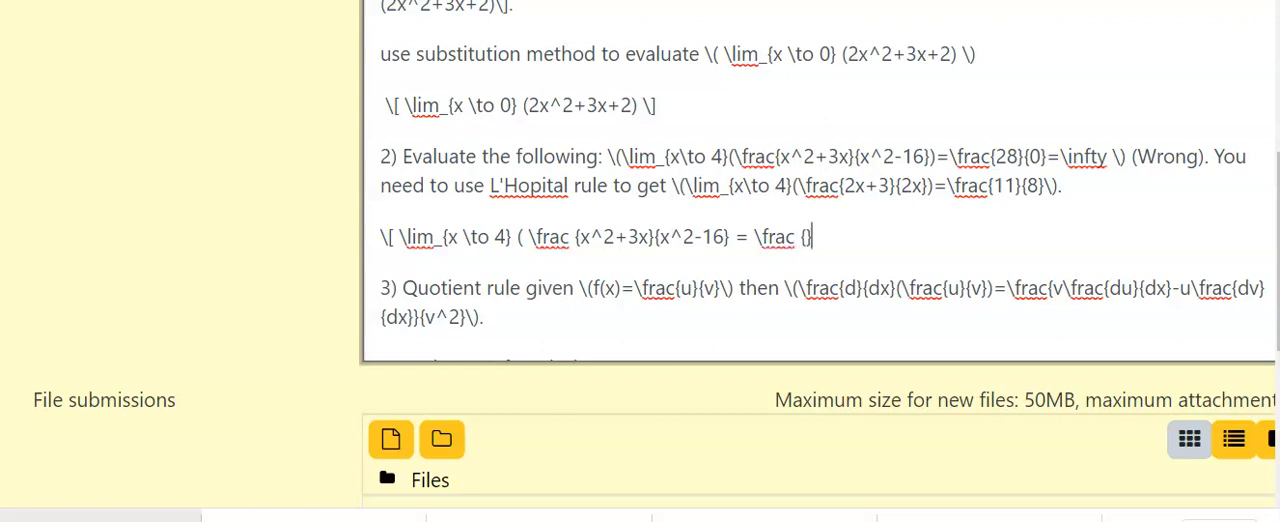
type("{}")
left_click(794, 237)
key("BackSpace")
type("c")
type("28}{0")
key("Right")
Append = \infty to the new equation after the 28 over 0 fraction.
type("=")
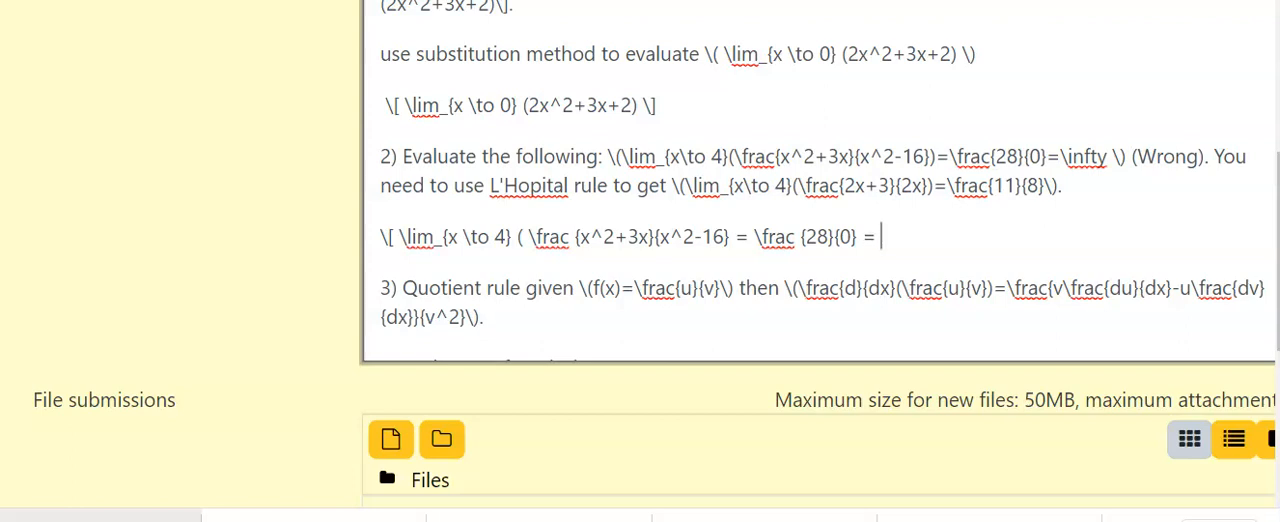
type(" \\infty")
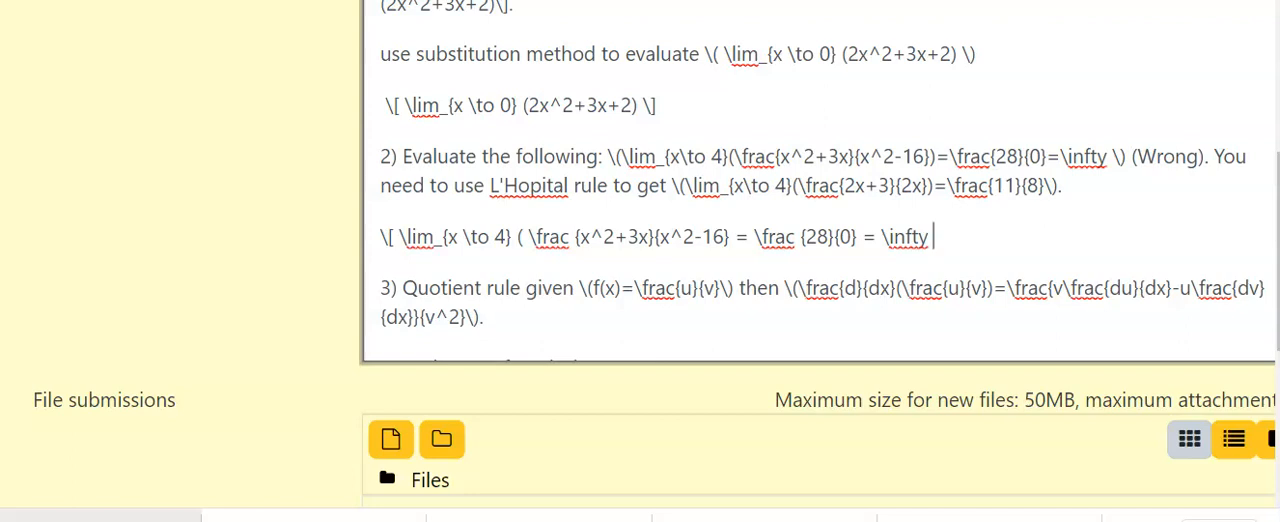
Close the new question 2 equation with \] and save the changes to the submission.
type("\\]")
scroll(640, 260, "down", 3)
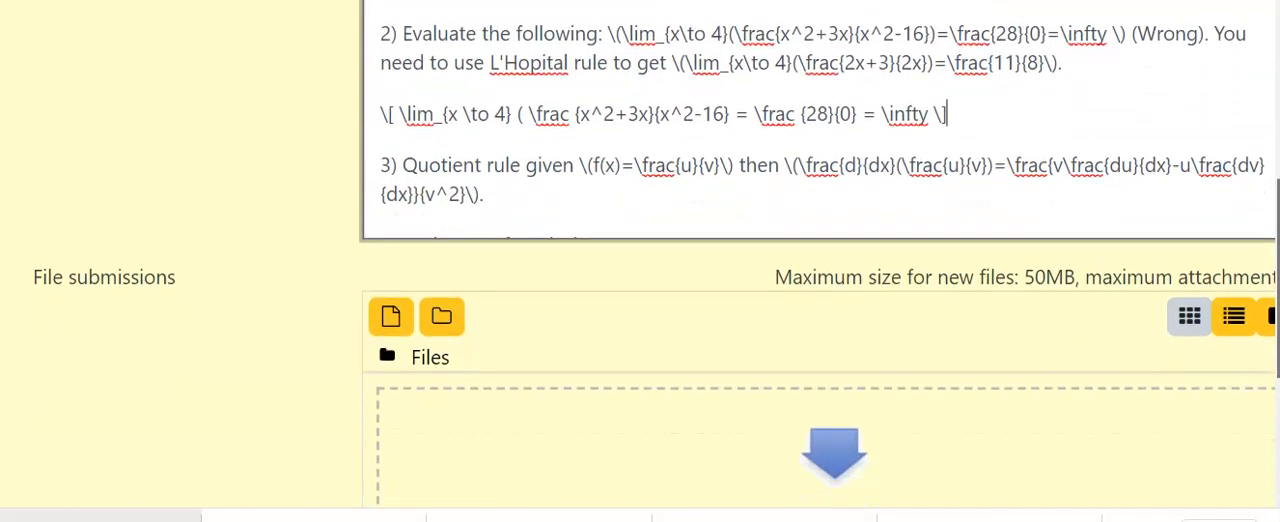
left_click(438, 405)
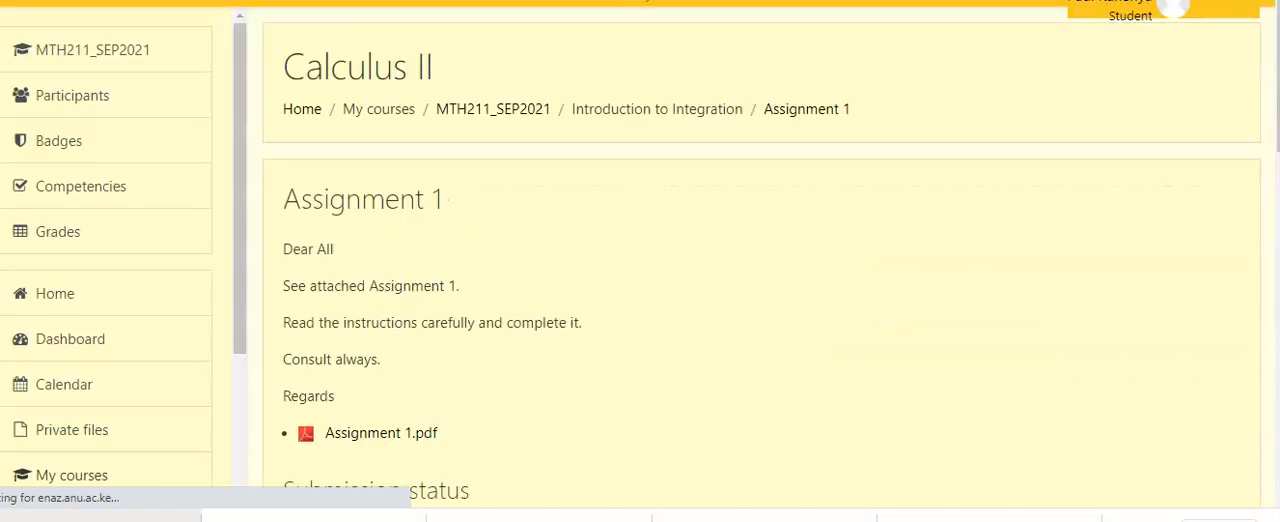
Expand the submission's full online text and check how question 2's displayed limit and the remaining answers are rendered.
scroll(762, 258, "down", 5)
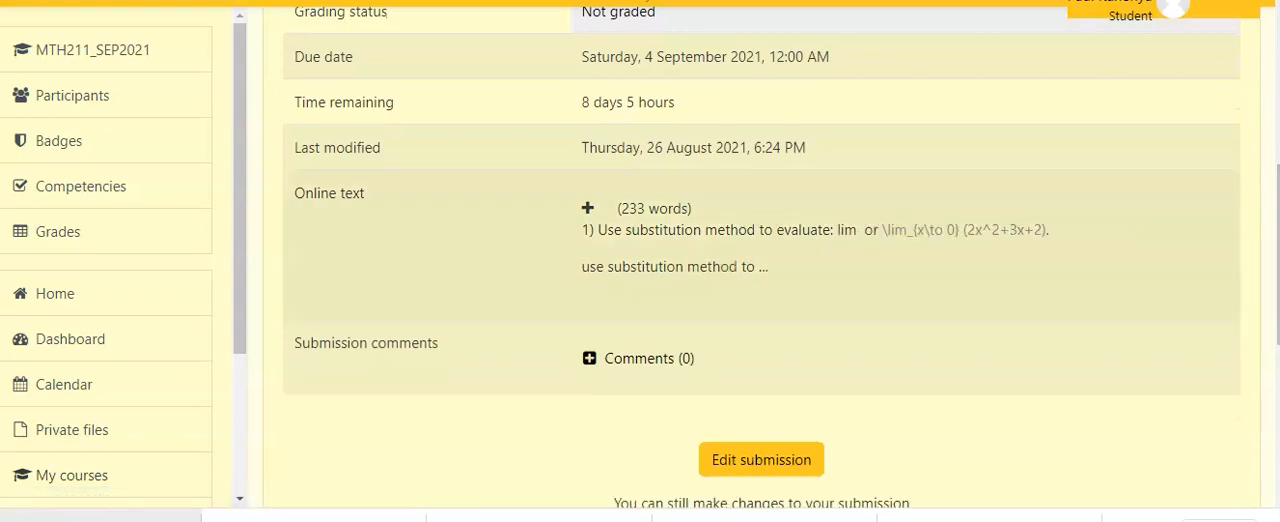
left_click(588, 208)
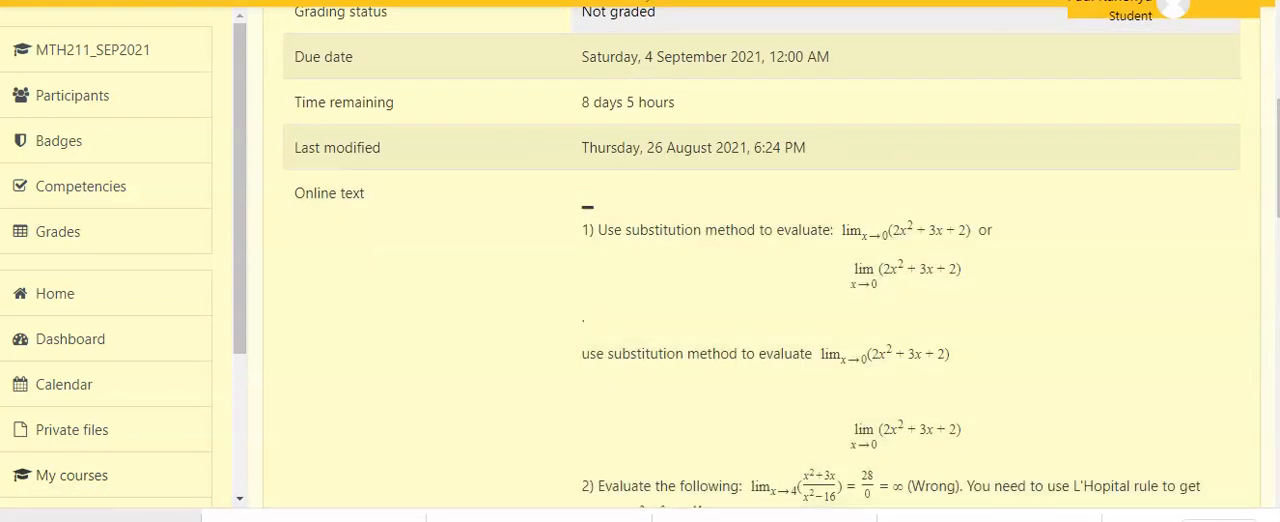
scroll(762, 258, "down", 3)
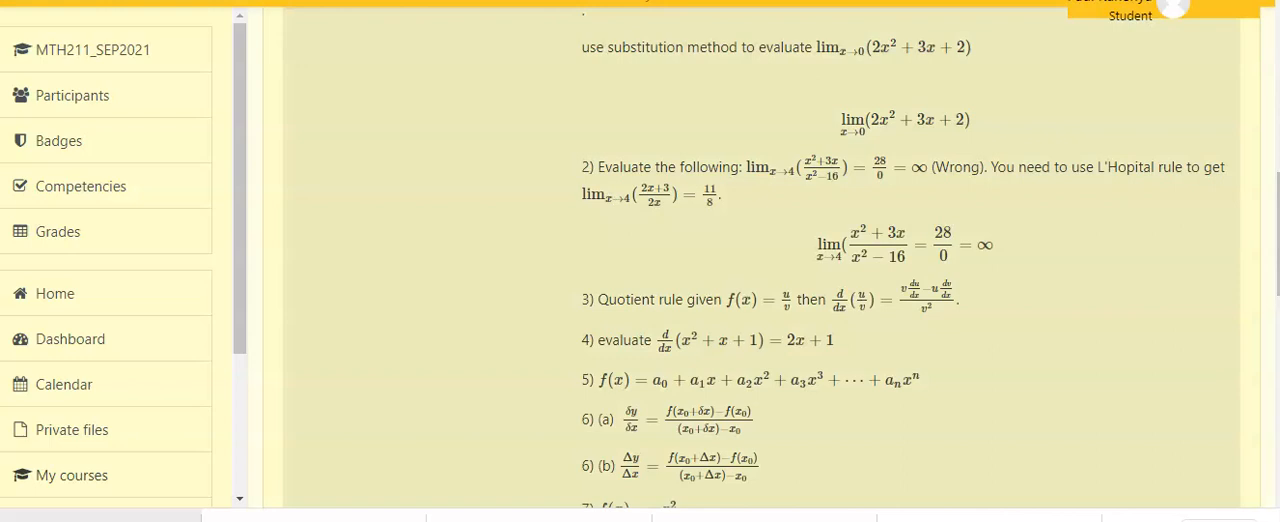
left_click_drag(998, 246, 815, 246)
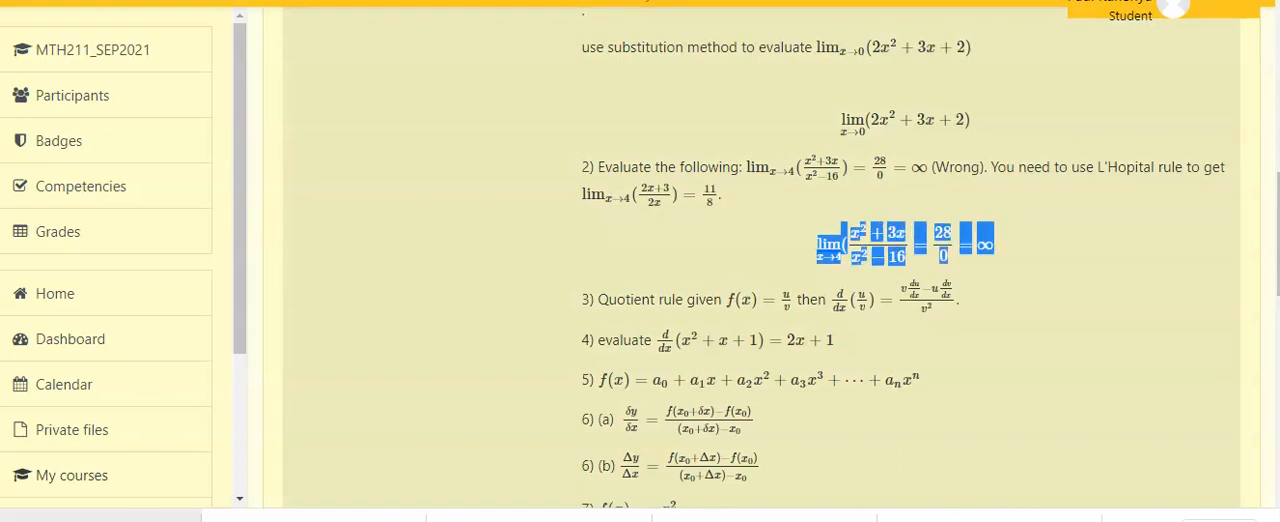
left_click(812, 247)
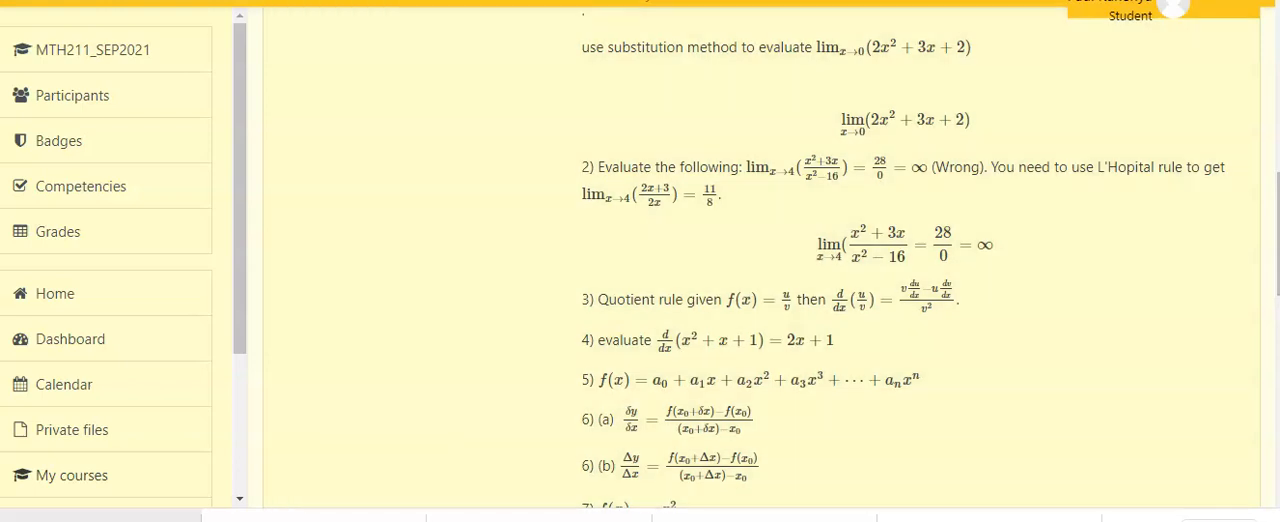
scroll(760, 260, "down", 3)
scroll(760, 260, "down", 2)
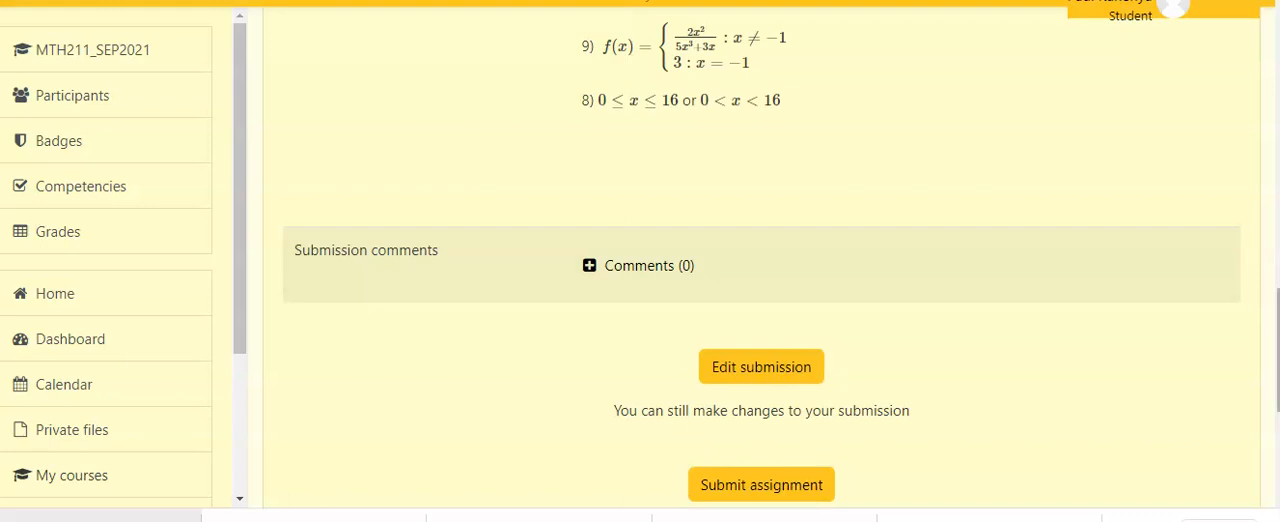
scroll(760, 260, "up", 3)
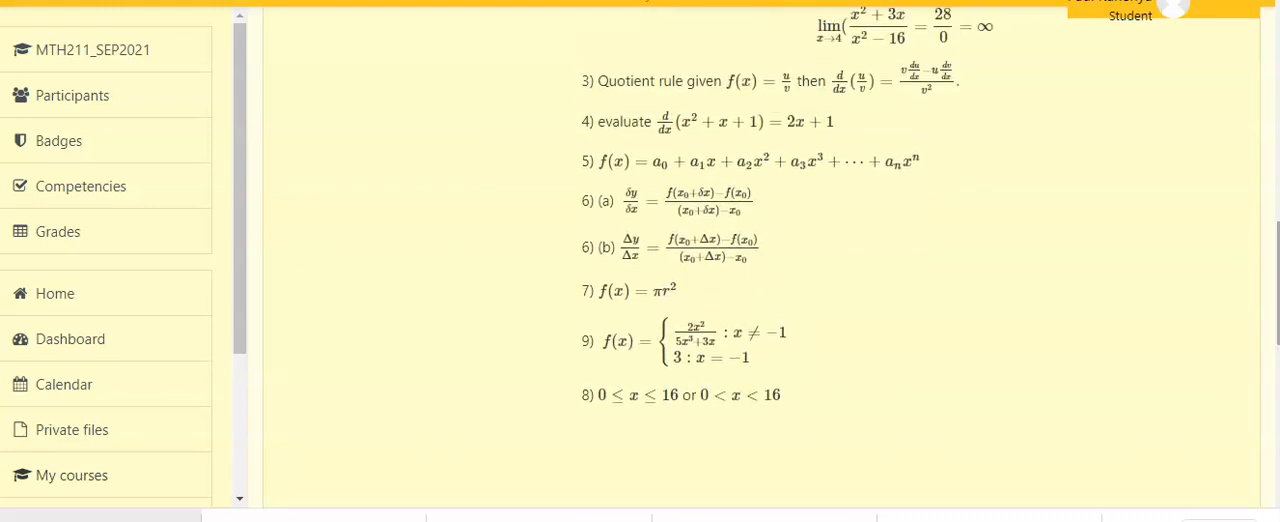
scroll(760, 260, "up", 1)
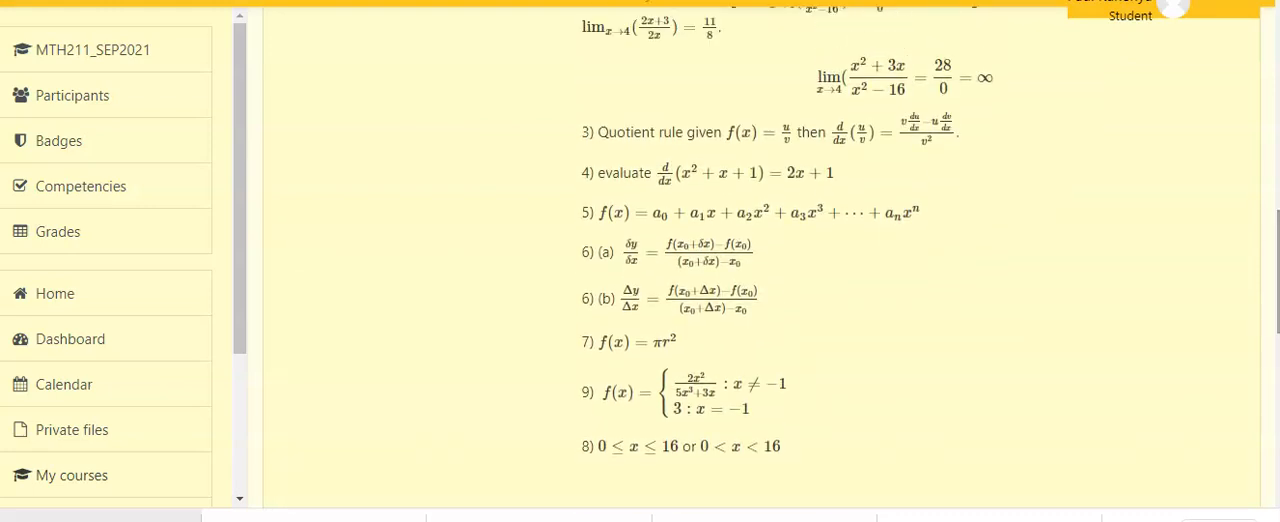